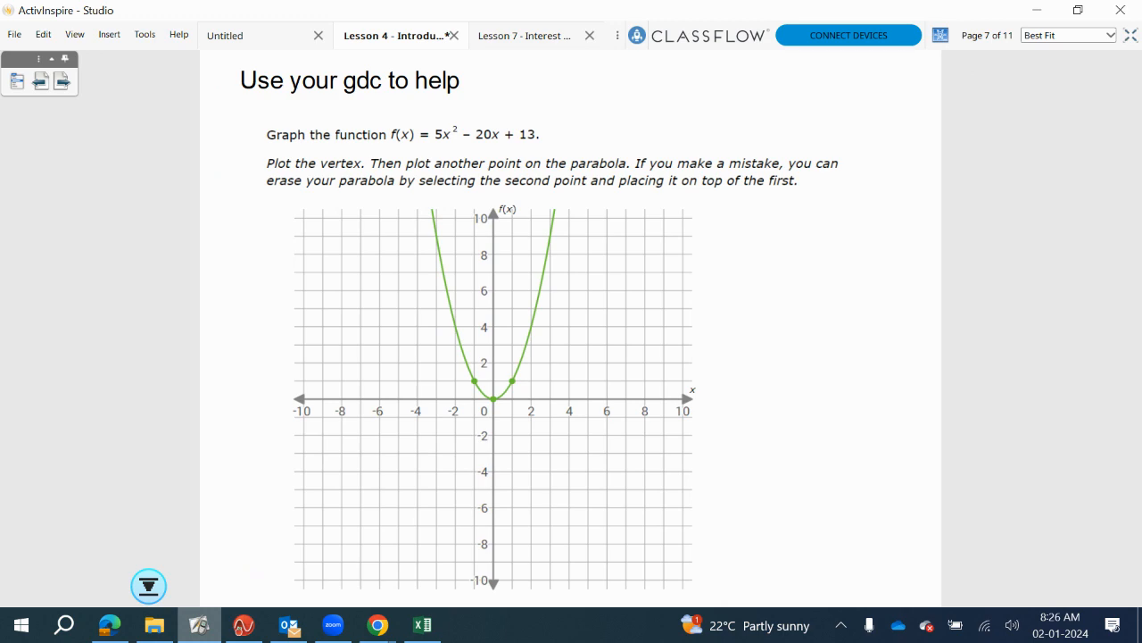
- Place the TI-Nspire document beside the ActivInspire worksheet and clear the existing function f1(x) from its graph
key("super+Left")
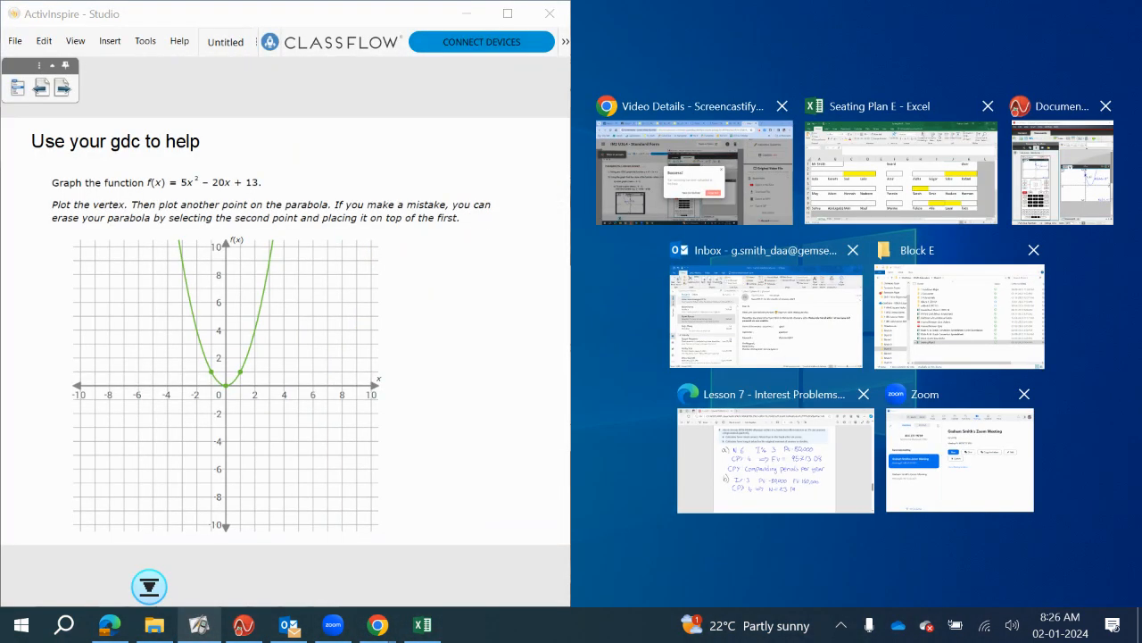
left_click(1062, 169)
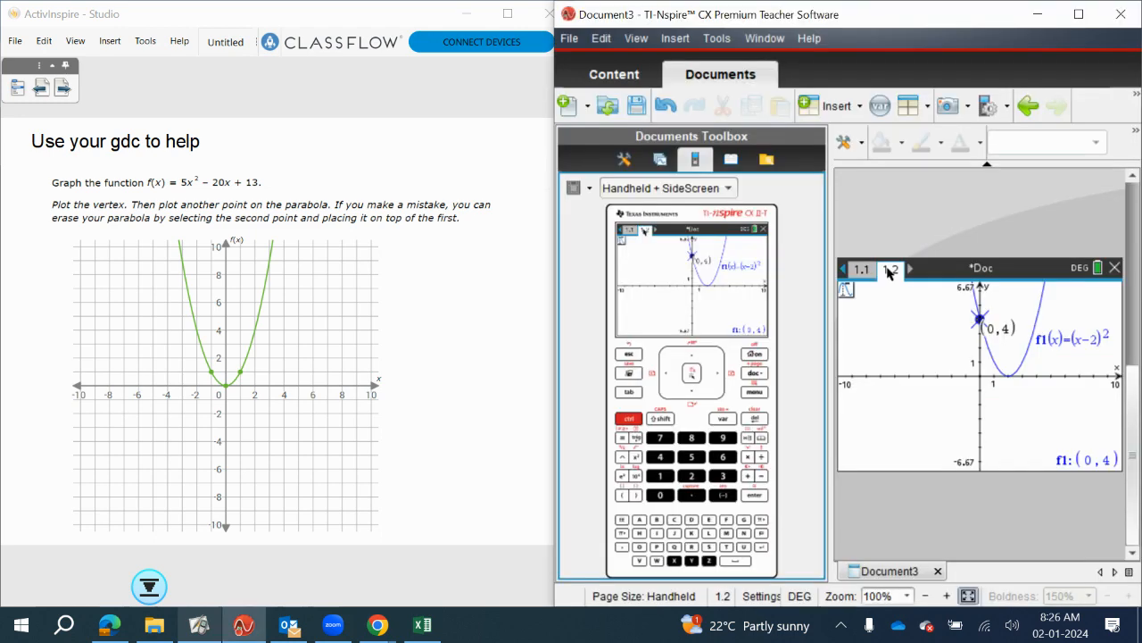
key("ctrl+g")
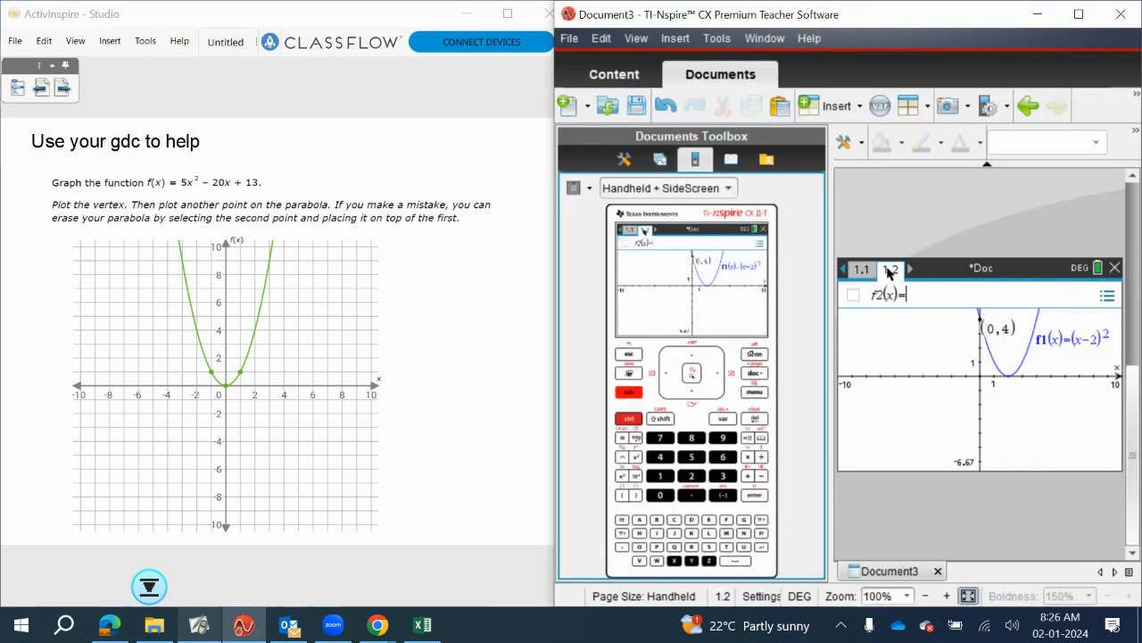
key("Up")
key("BackSpace")
key("BackSpace")
key("BackSpace")
key("BackSpace")
key("BackSpace")
key("BackSpace")
key("BackSpace")
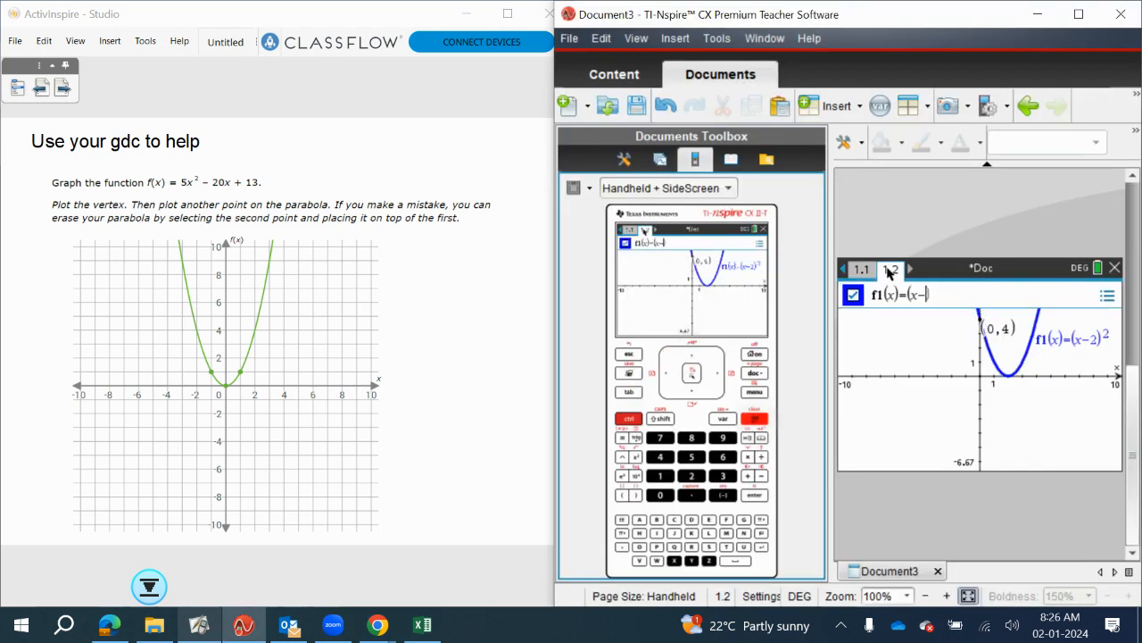
key("Return")
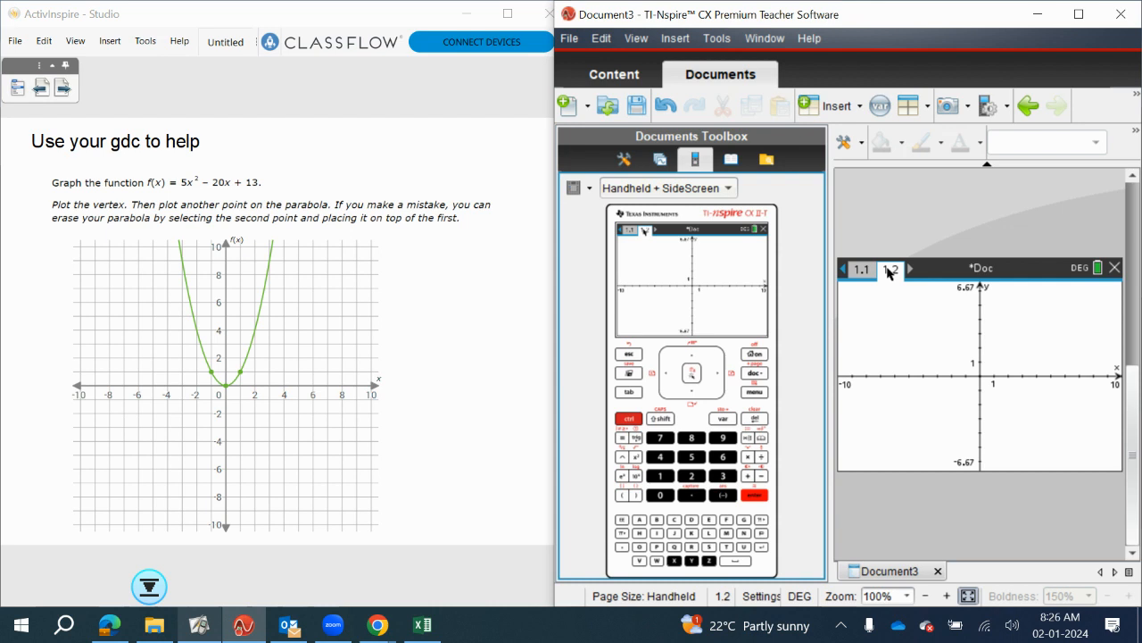
- Graph the function f1(x) = 5x^2 - 20x + 13 on the calculator's graph page
key("Tab")
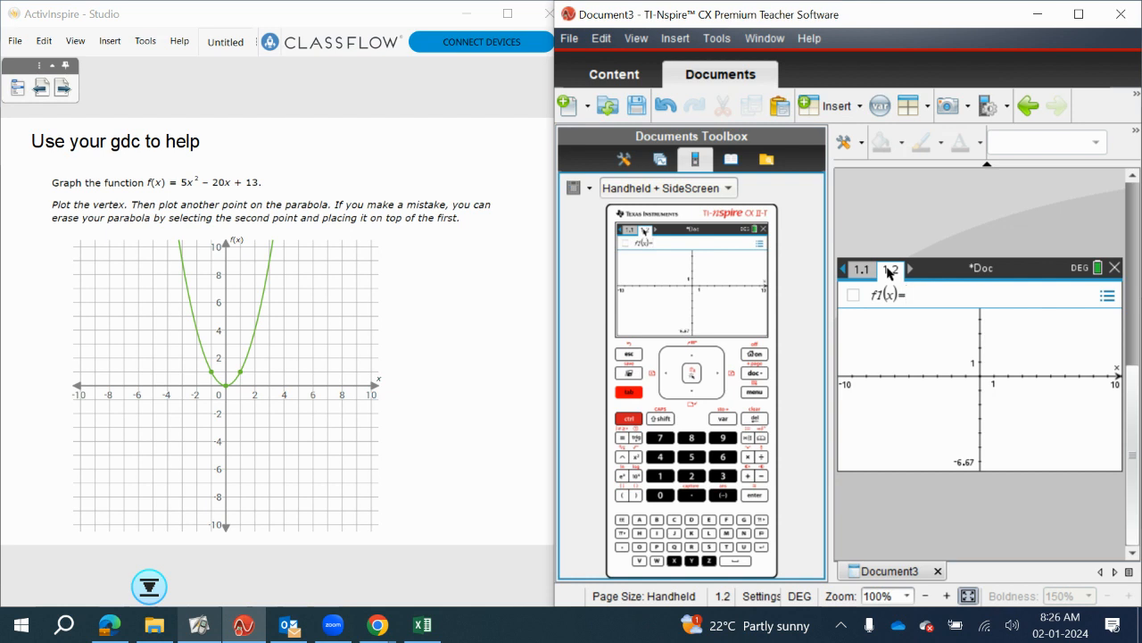
type("5·x^2")
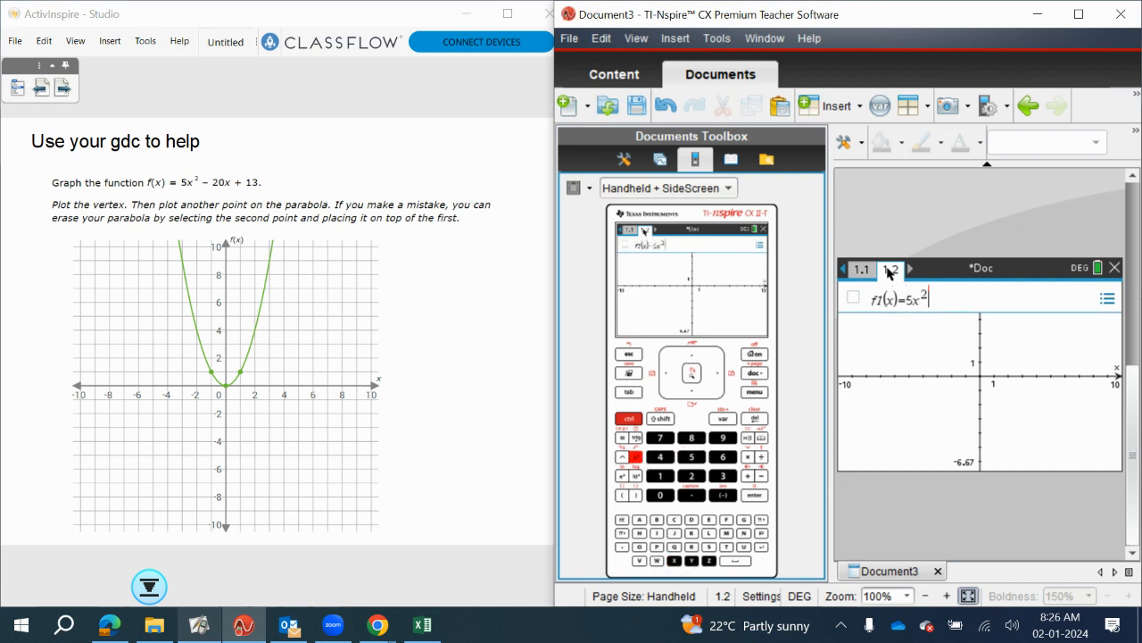
type("-20")
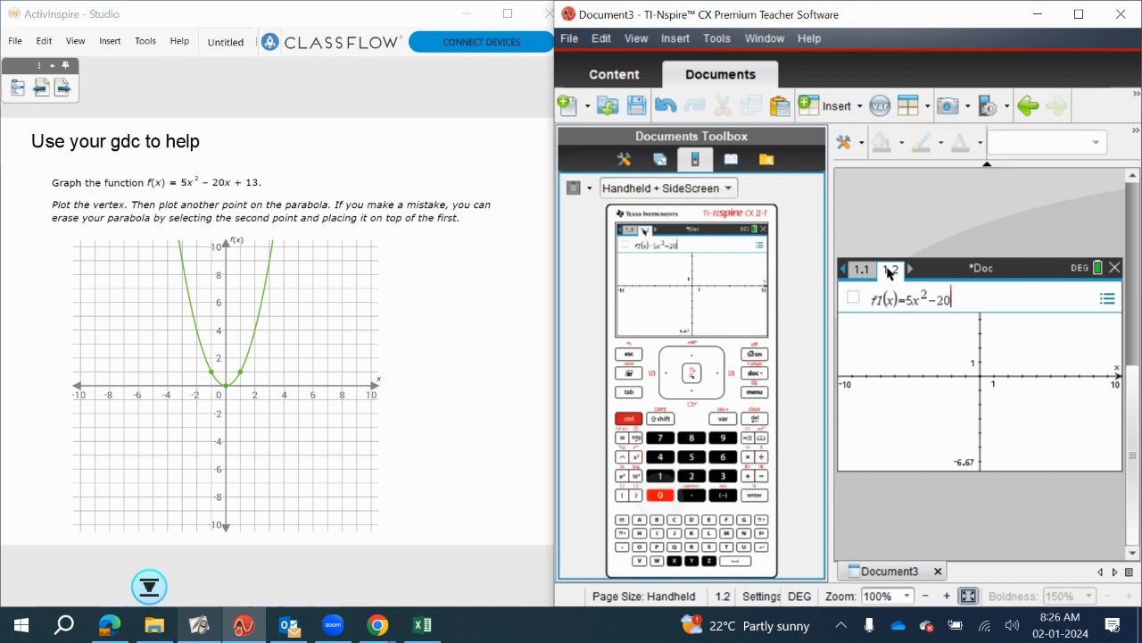
type("·x")
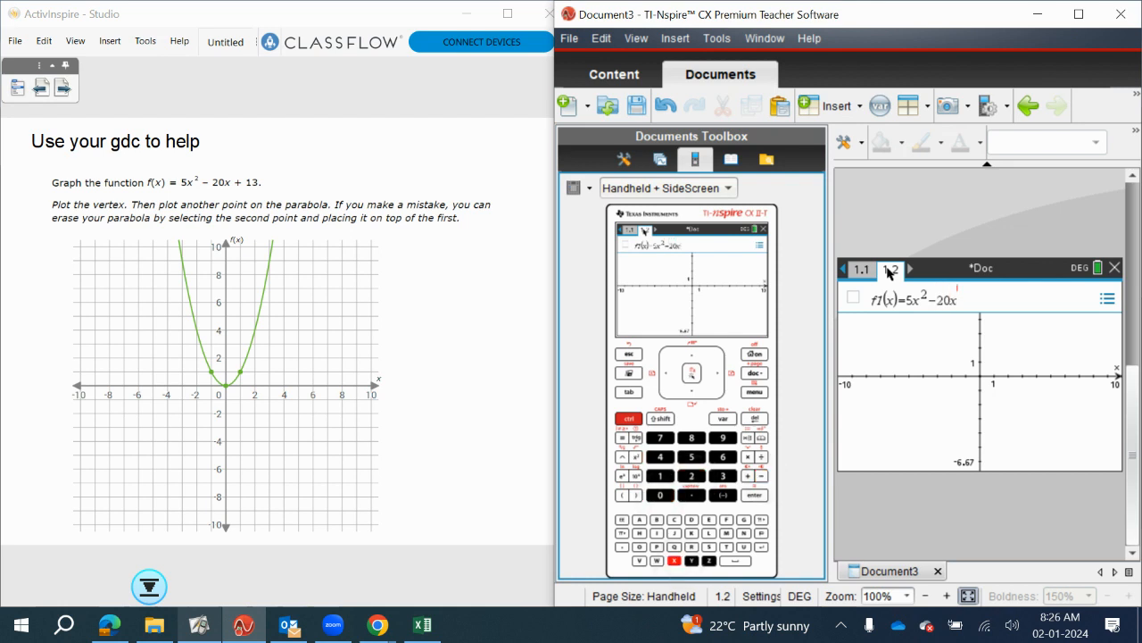
type("+13")
key("Return")
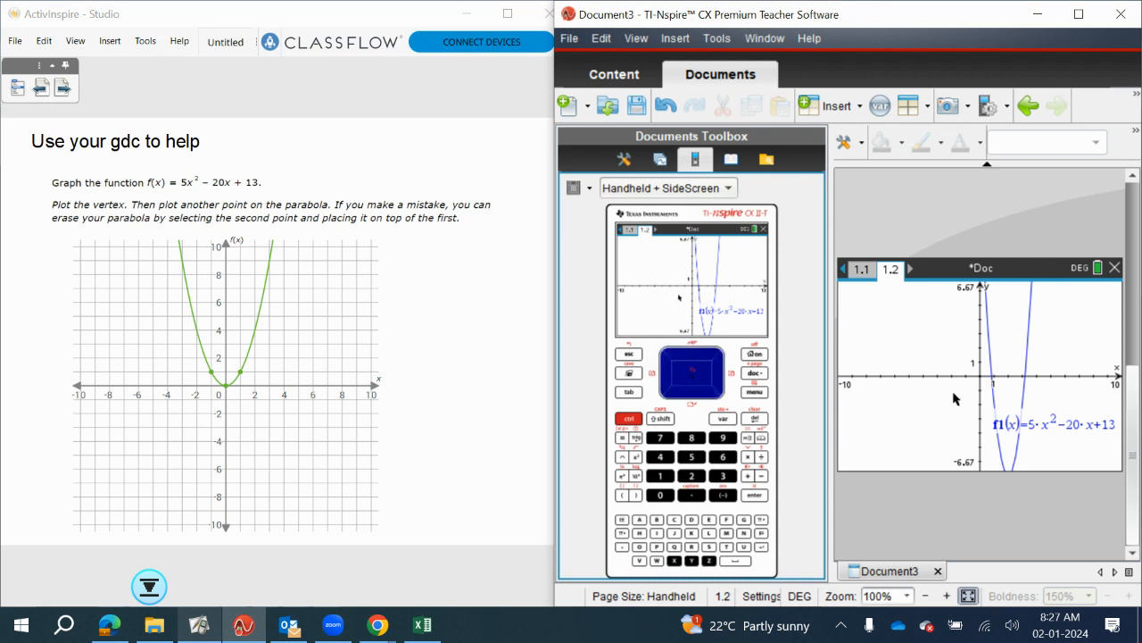
- Set the lower end of the calculator graph's y-axis to -20
left_click(967, 464)
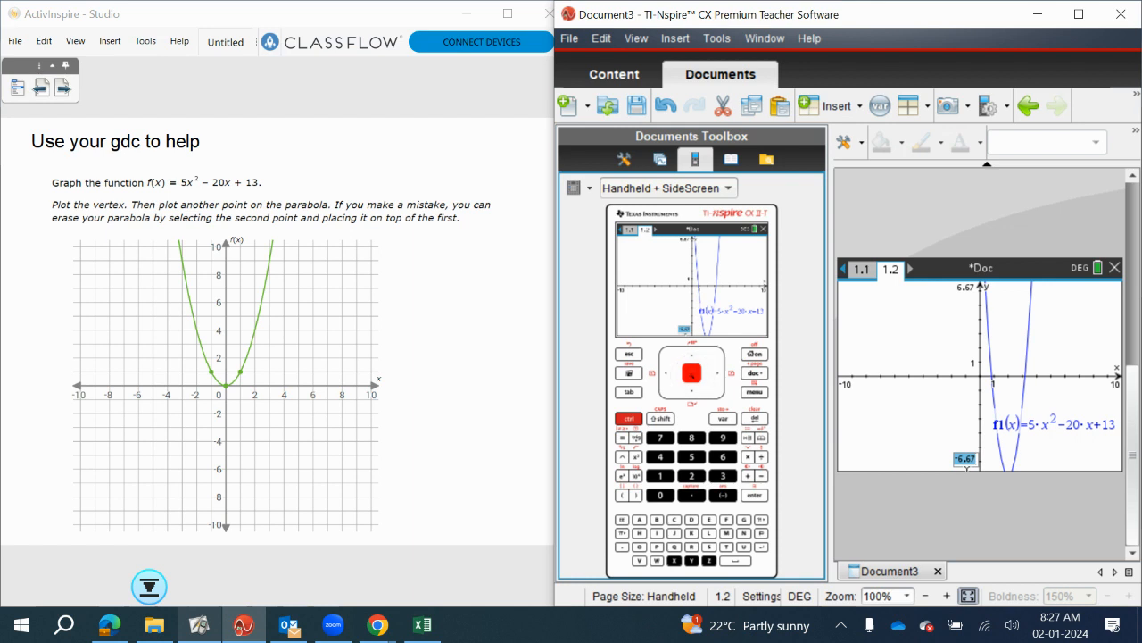
type("-20")
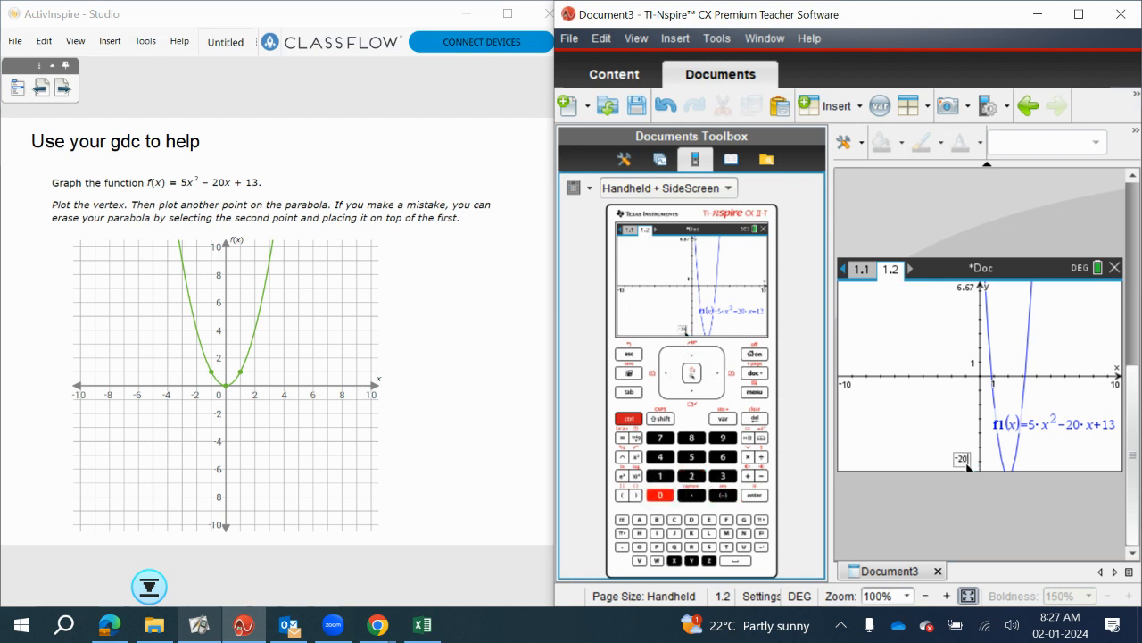
key("Return")
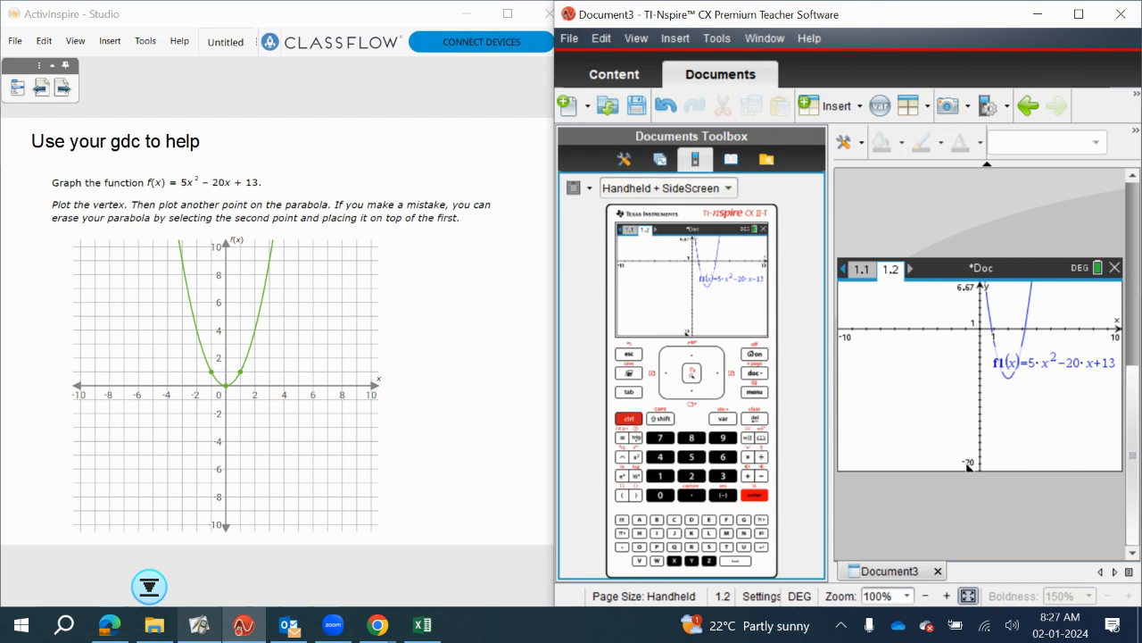
- Mark the parabola's minimum on the calculator graph, choosing lower and upper bounds on either side of the vertex
left_click(755, 392)
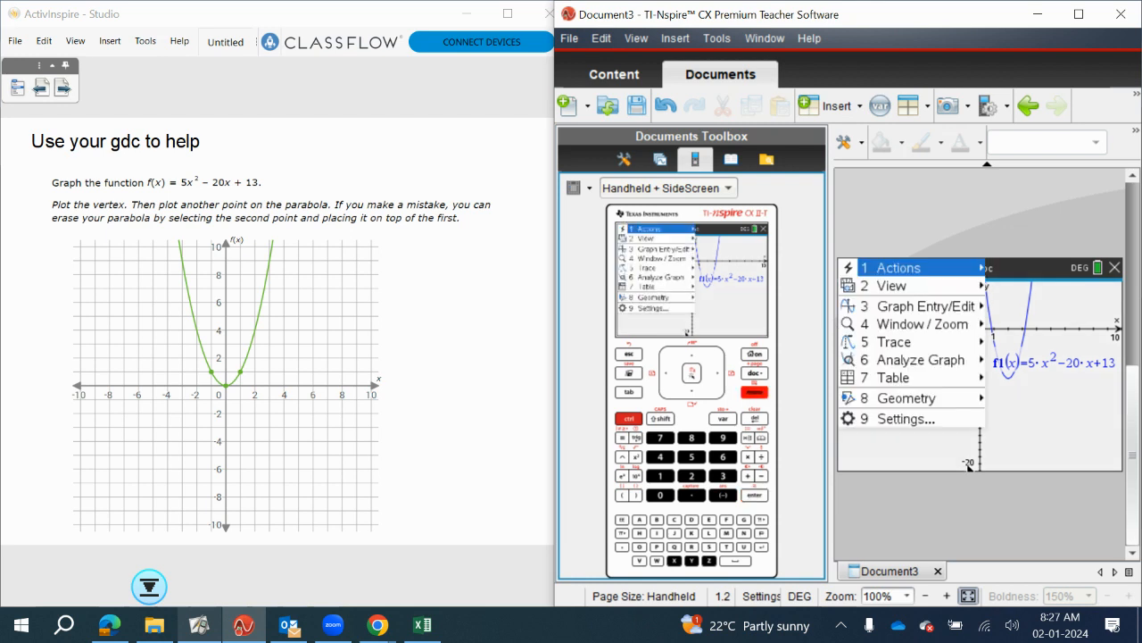
left_click_drag(276, 524, 292, 530)
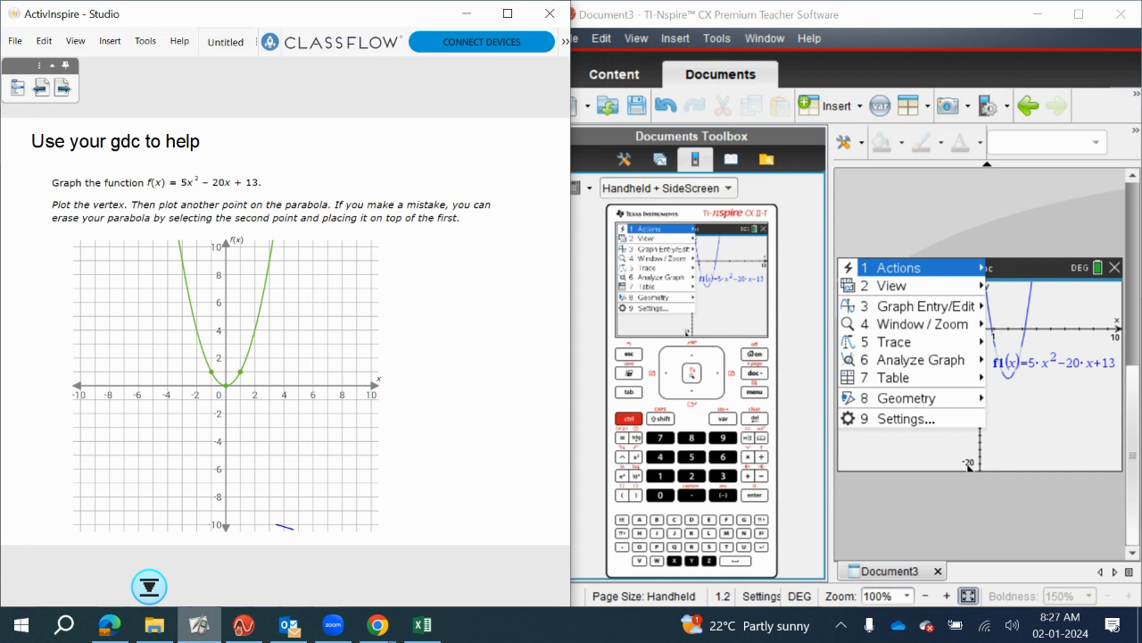
left_click(920, 359)
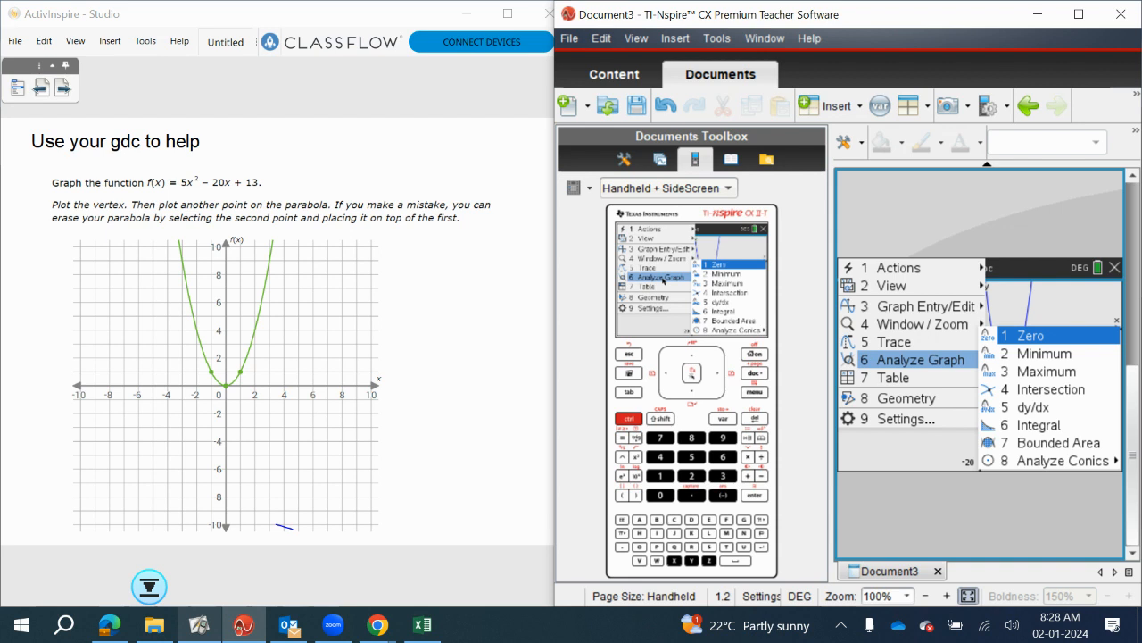
key("Return")
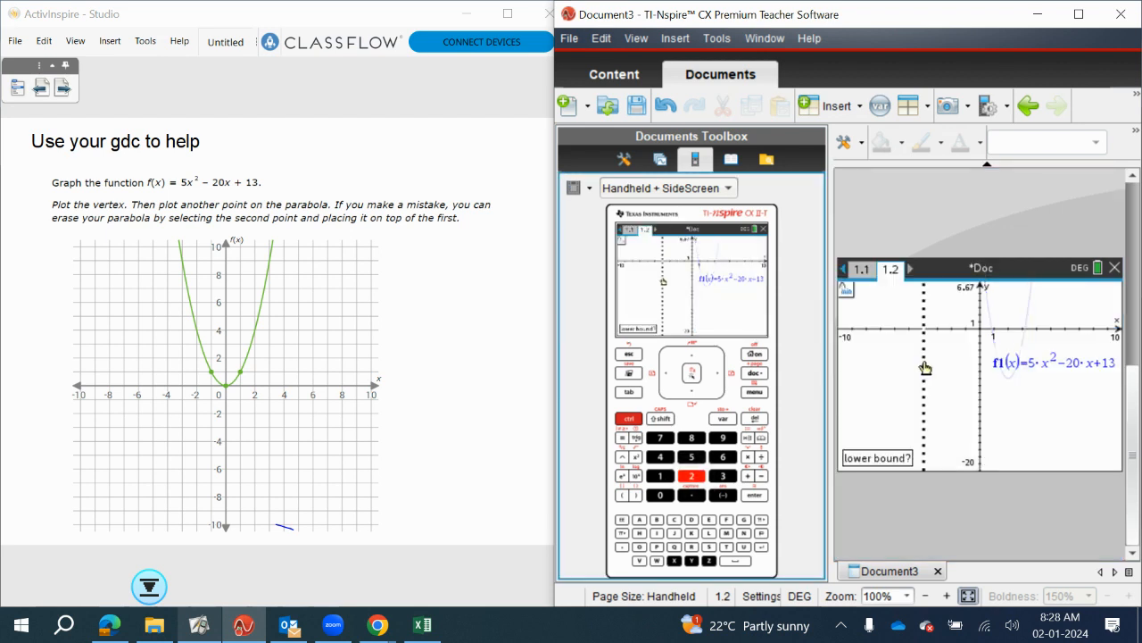
left_click_drag(678, 371, 702, 372)
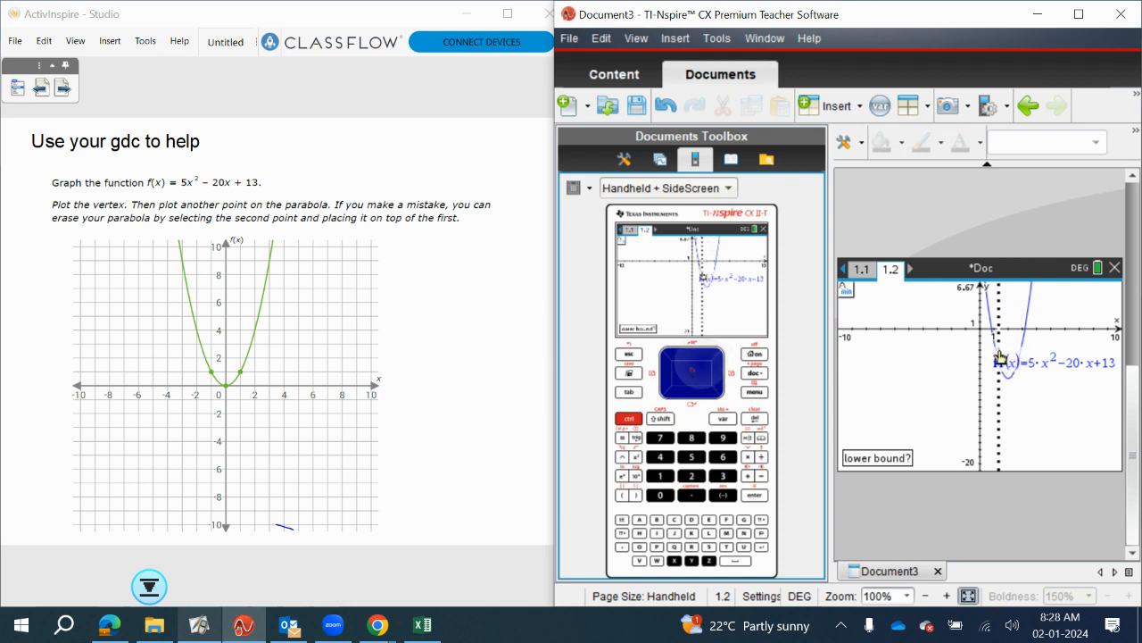
left_click(692, 371)
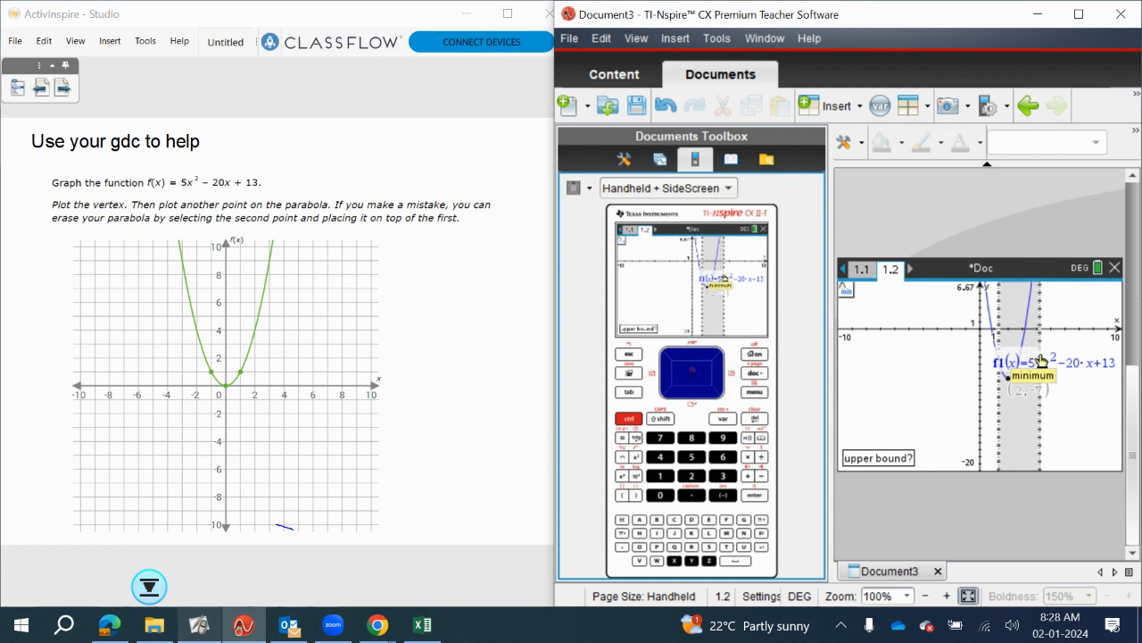
left_click(1042, 360)
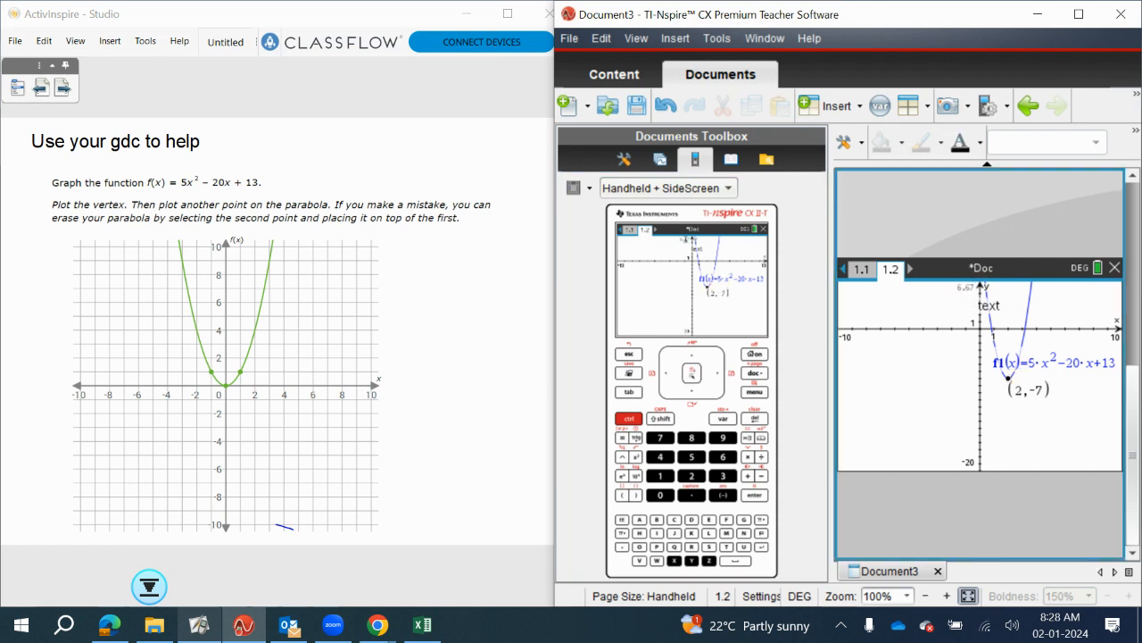
- Set the upper end of the calculator graph's y-axis to 20
double_click(967, 292)
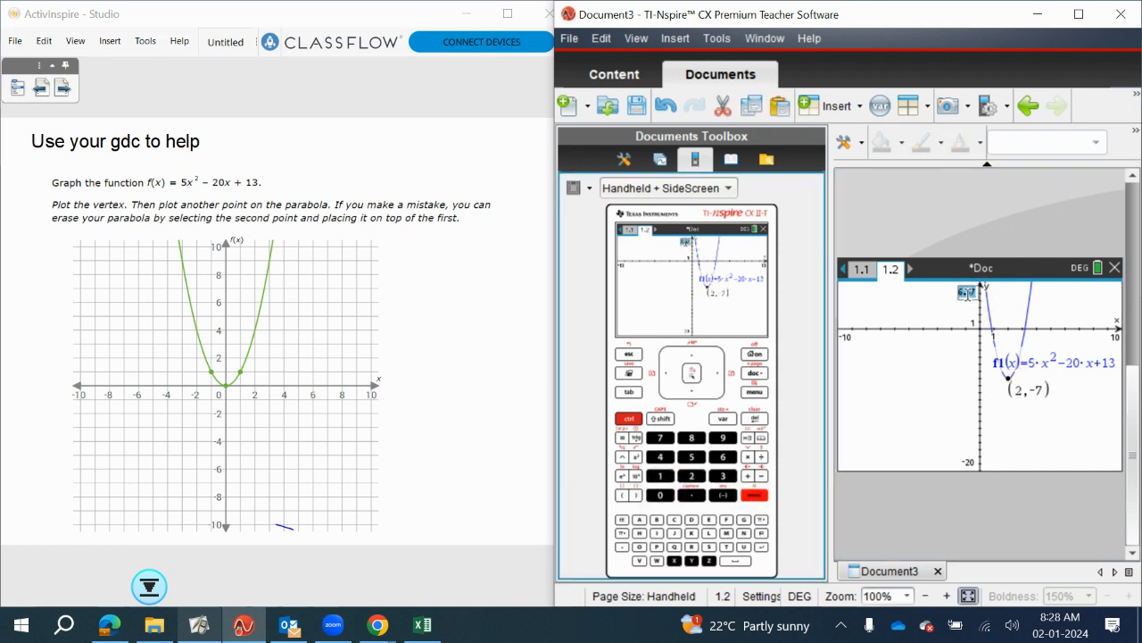
type("20")
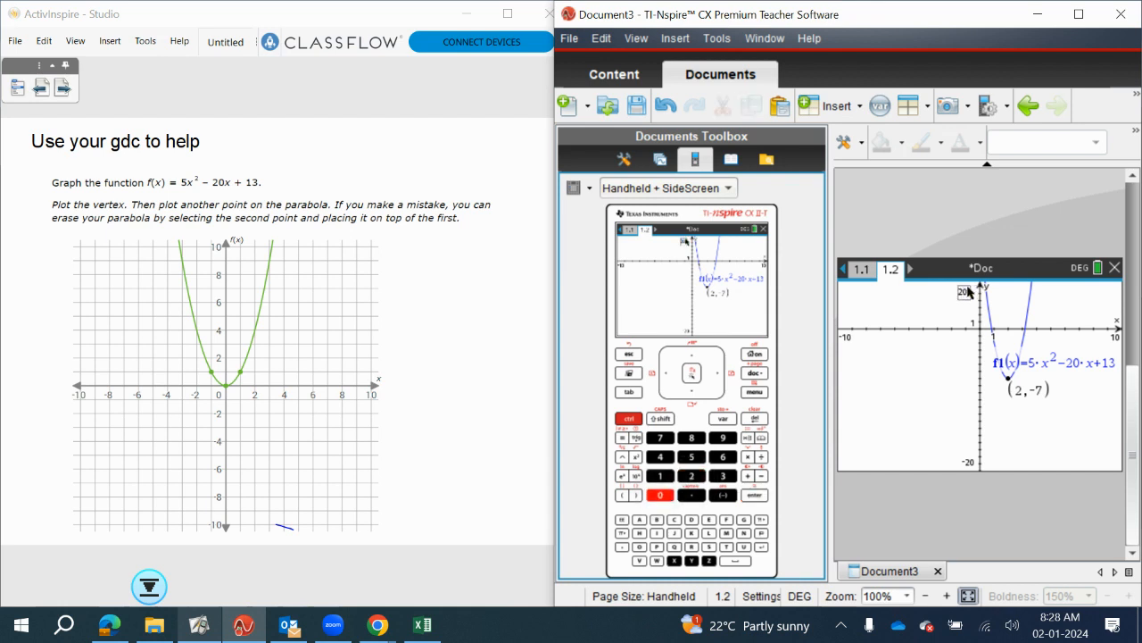
key("Return")
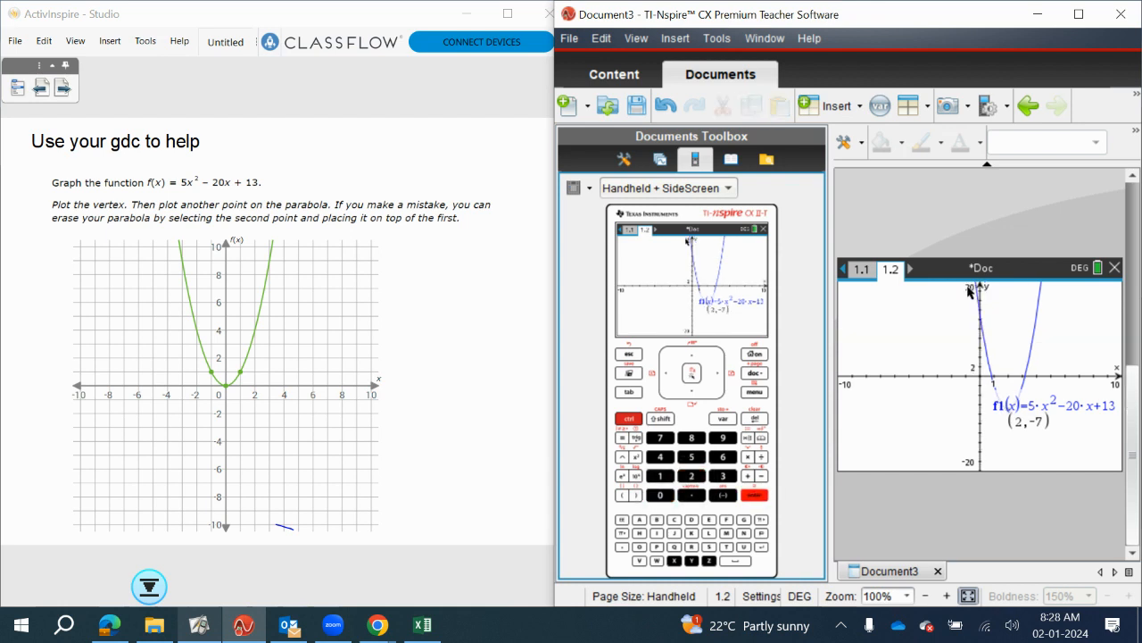
- Trace f1 to label the point at x = 0, and draw crosses at (0, 13) and (2, -7) on the worksheet graph
left_click(754, 391)
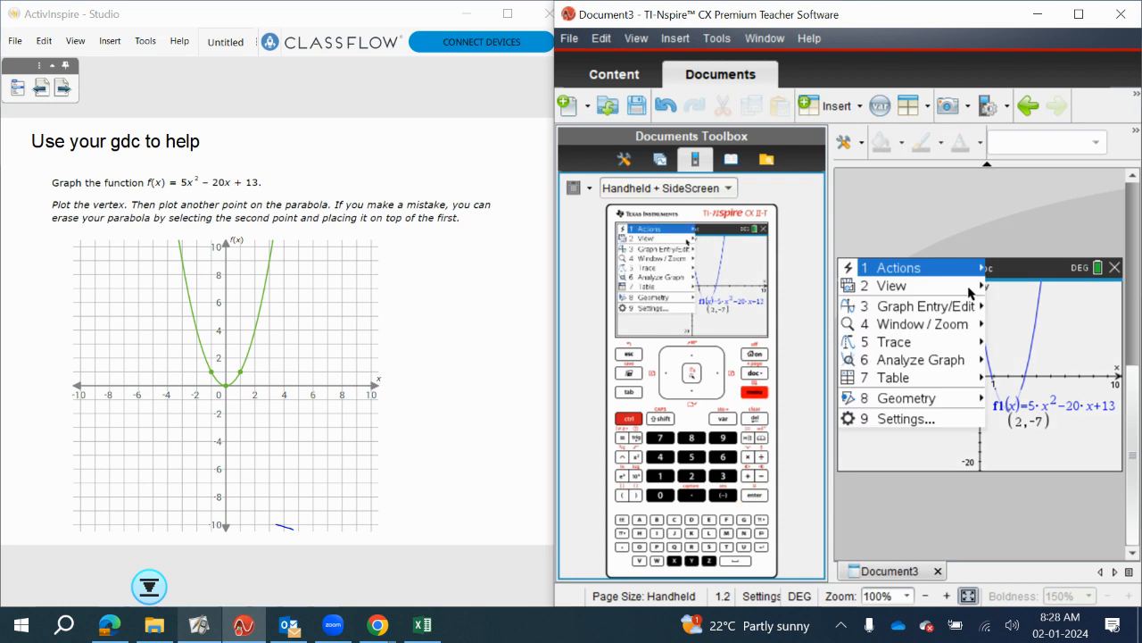
left_click(903, 343)
key("Return")
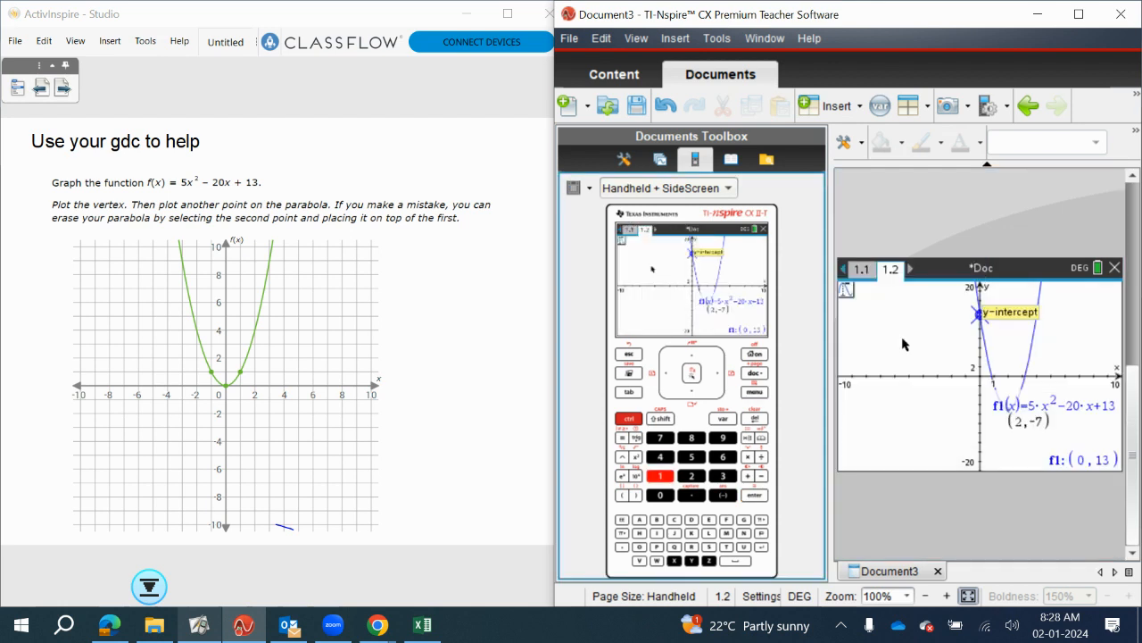
type("0")
key("Return")
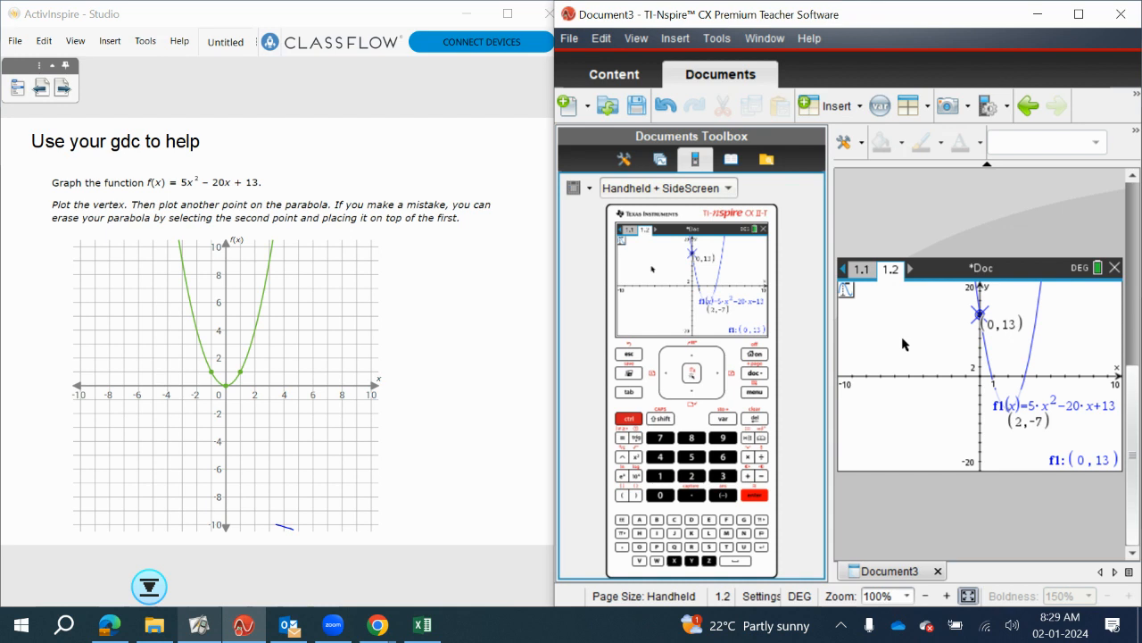
mouse_move(261, 478)
left_mouse_down()
mouse_move(247, 486)
mouse_move(262, 487)
left_mouse_up()
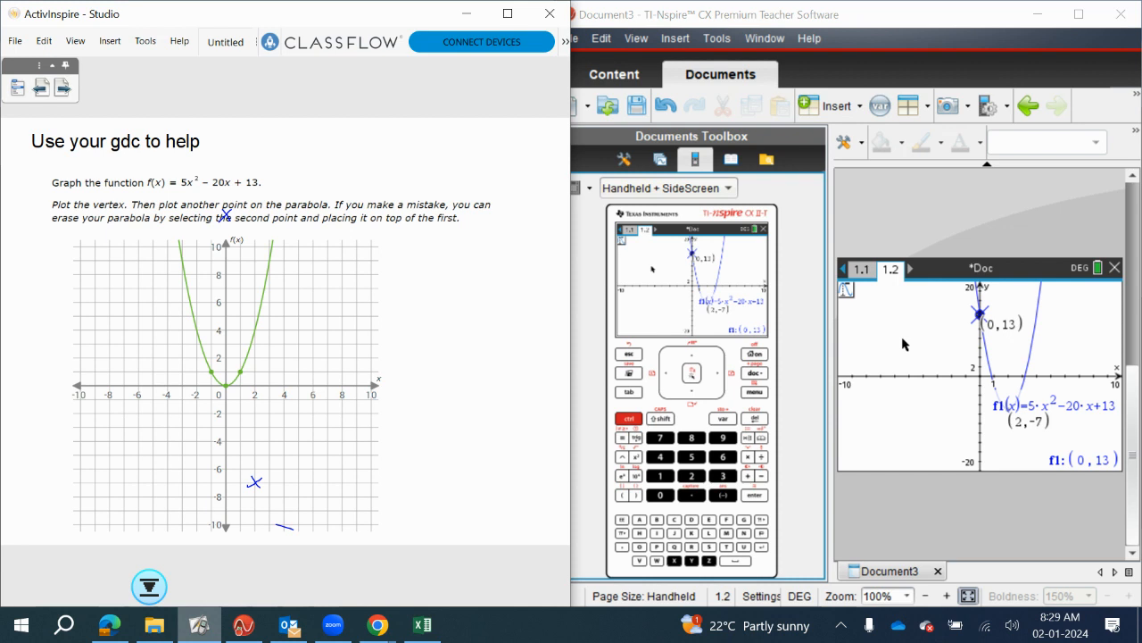
- Trace f1 on the calculator and label the point at x = 1
left_click(903, 344)
key("ctrl+m")
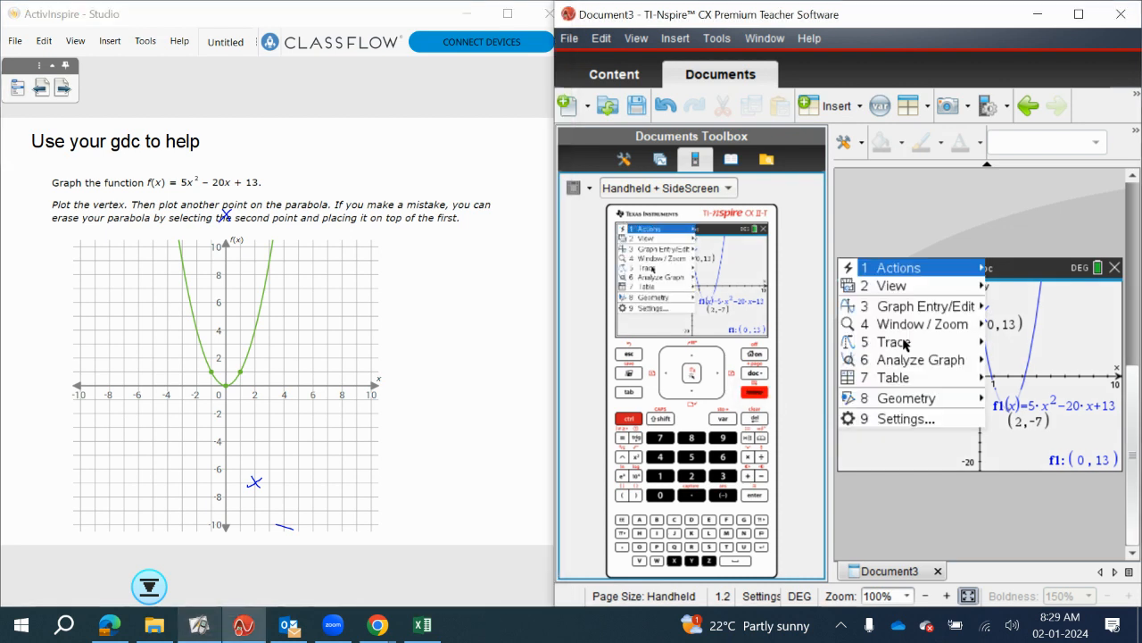
mouse_move(905, 344)
left_click(1008, 340)
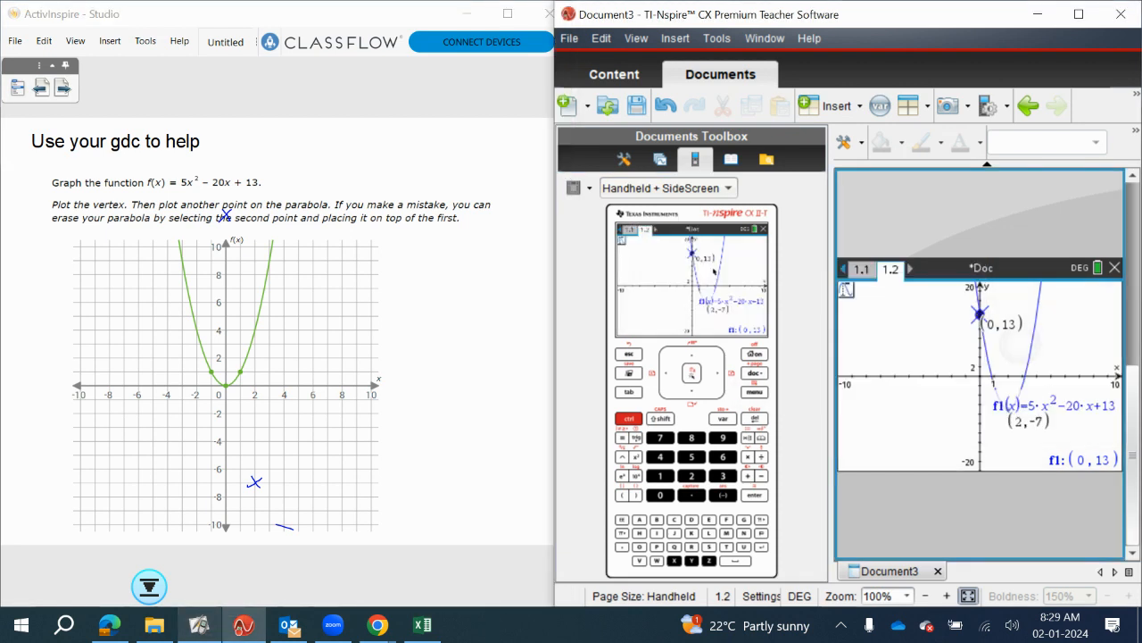
type("1")
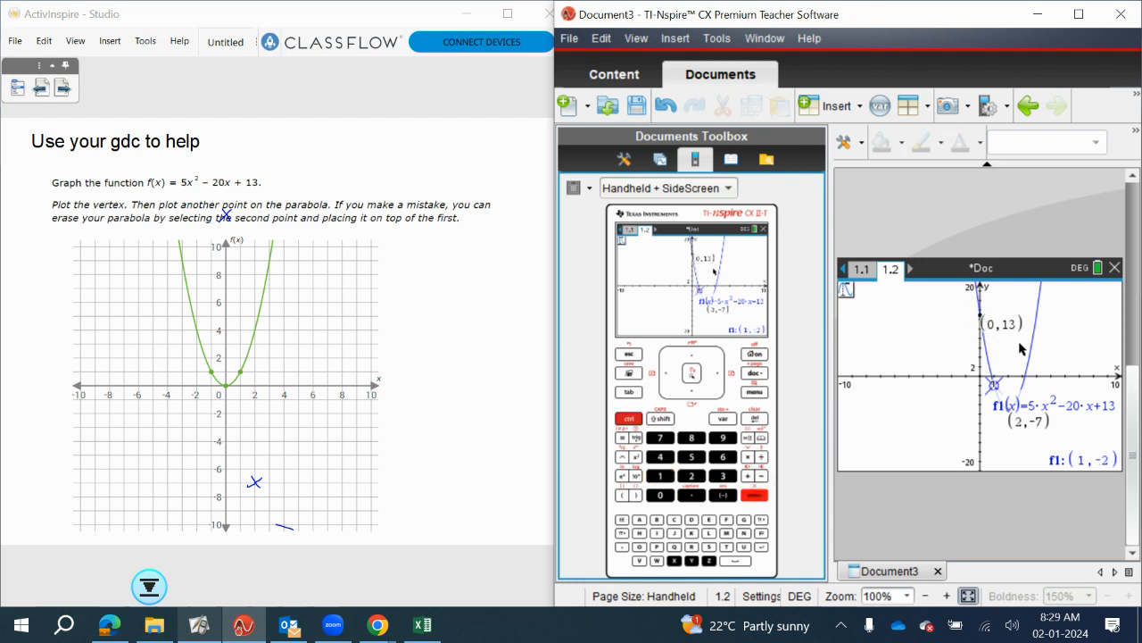
key("Return")
- In ActivInspire, draw a cross at (1, -2) and sketch the upward-opening parabola through the marked points
mouse_move(243, 409)
left_mouse_down()
mouse_move(233, 417)
mouse_move(243, 416)
left_mouse_up()
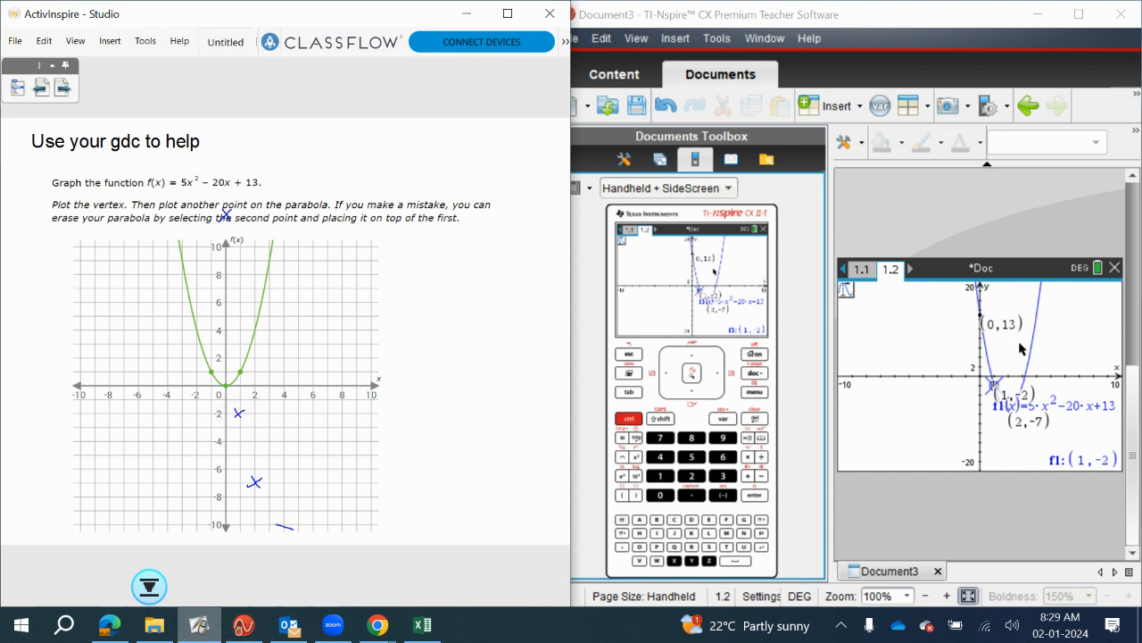
mouse_move(227, 211)
left_mouse_down()
mouse_move(248, 467)
mouse_move(291, 403)
mouse_move(303, 211)
left_mouse_up()
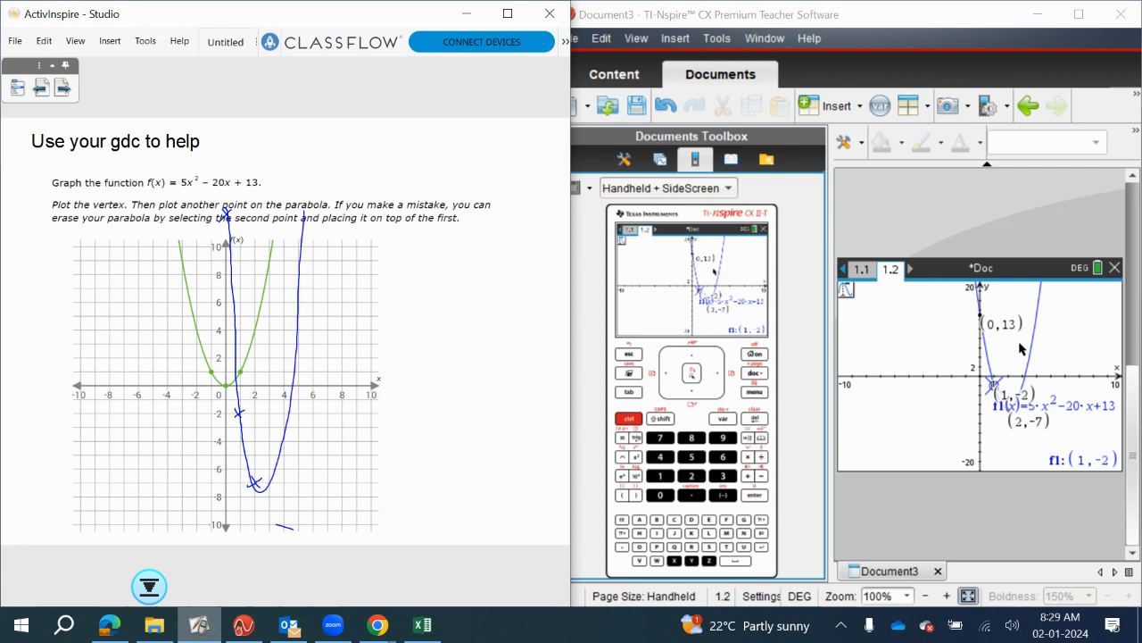
left_click(377, 625)
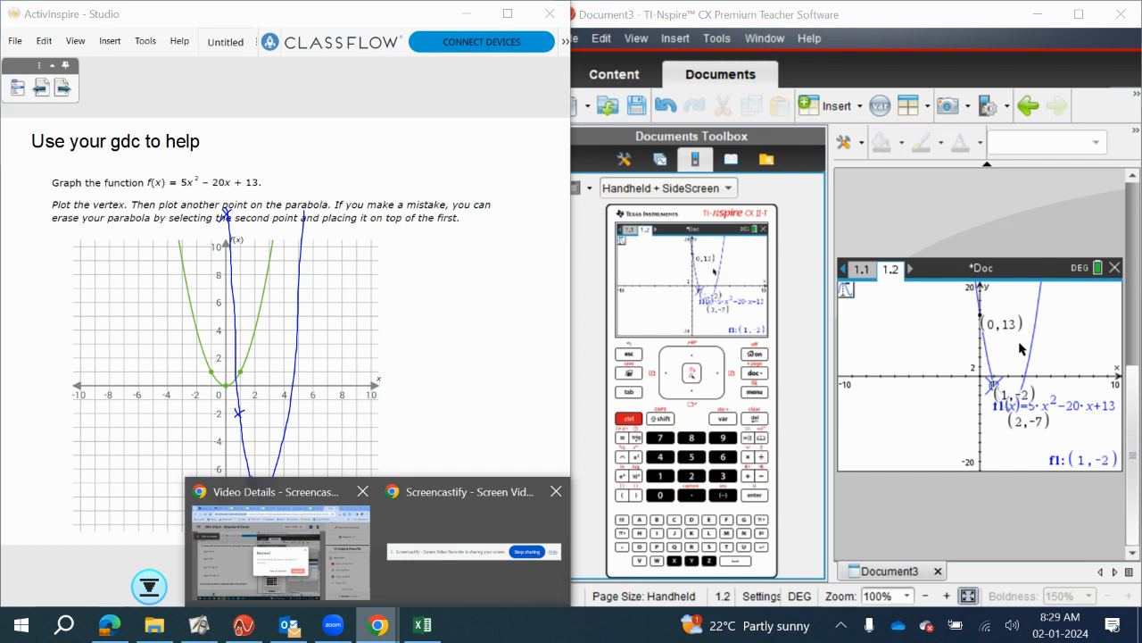
left_click(494, 538)
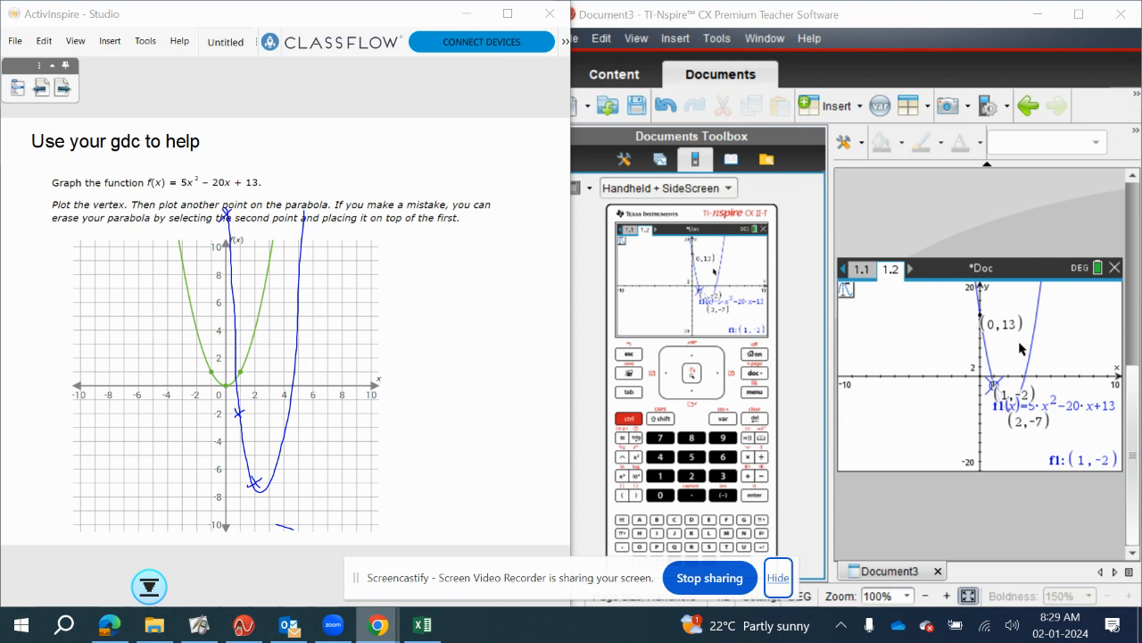
- Trace f1 on the TI-Nspire graph and label the point at x = 3
left_click(754, 392)
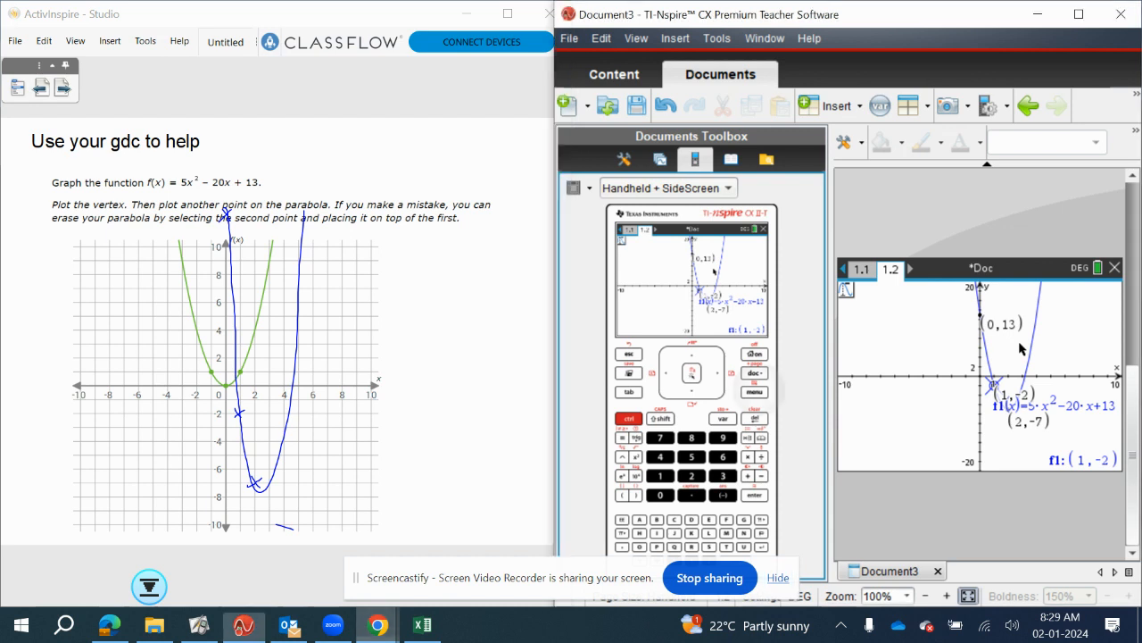
left_click(649, 270)
left_click(711, 268)
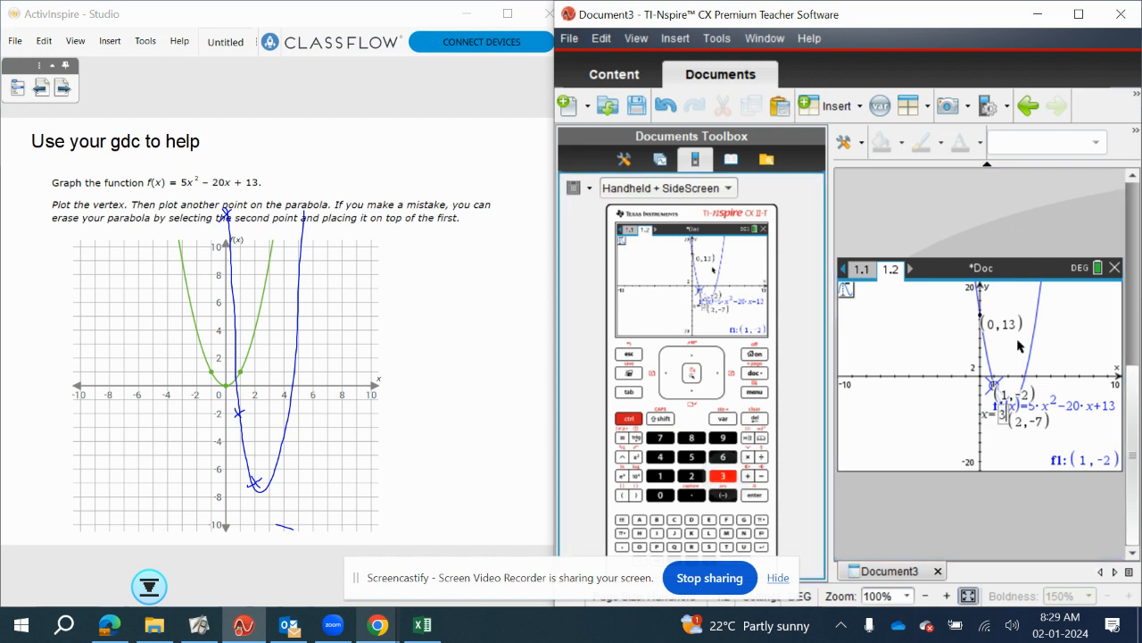
type("3")
key("Return")
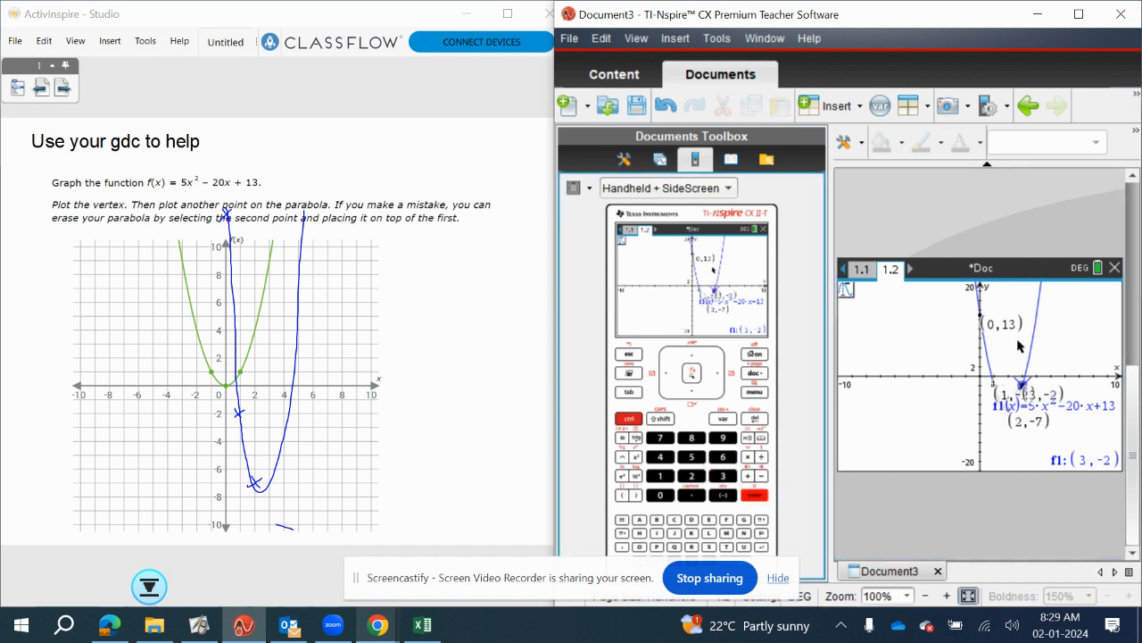